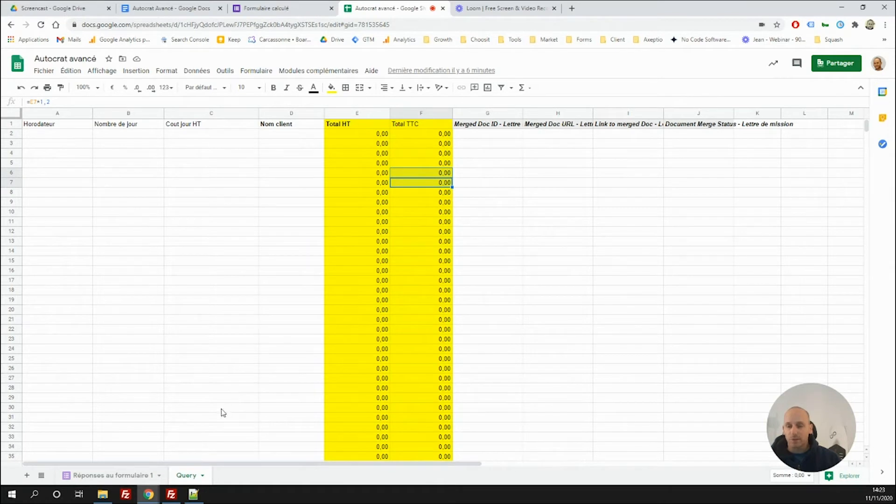
Enter the formula =B2*C2 in cell E2 of the Réponses au formulaire 1 sheet
left_click(134, 474)
left_click(345, 139)
type("=")
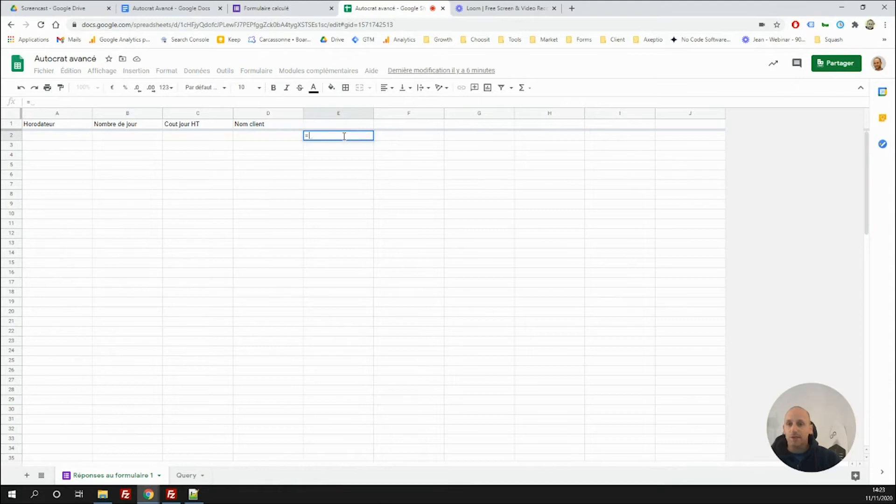
left_click(147, 140)
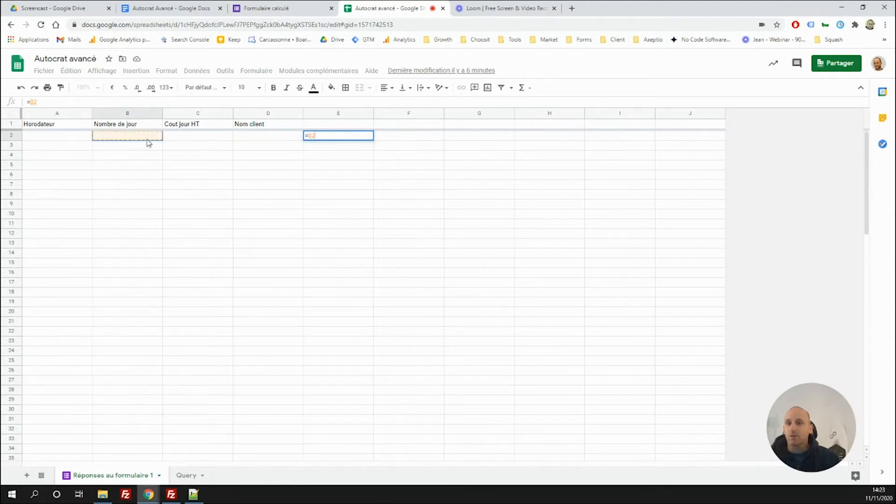
type("*")
left_click(181, 140)
key("Return")
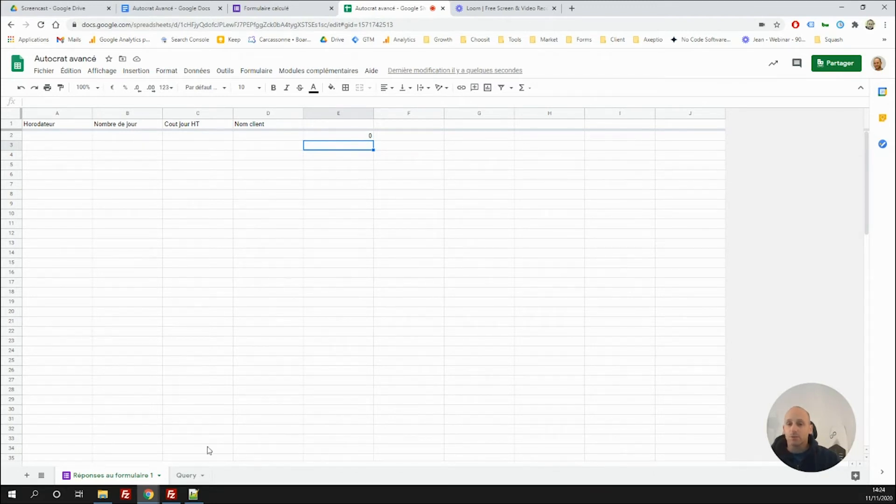
Inspect the formula in cell A1 of the Query sheet
left_click(187, 476)
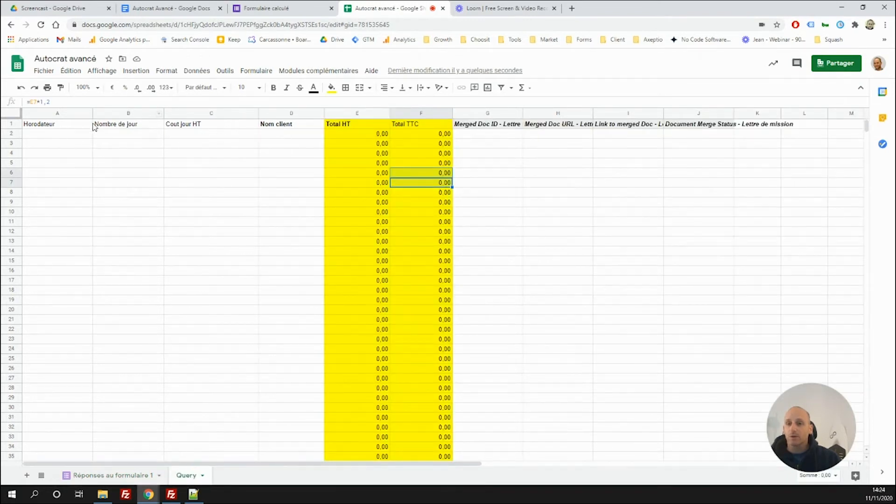
left_click(68, 126)
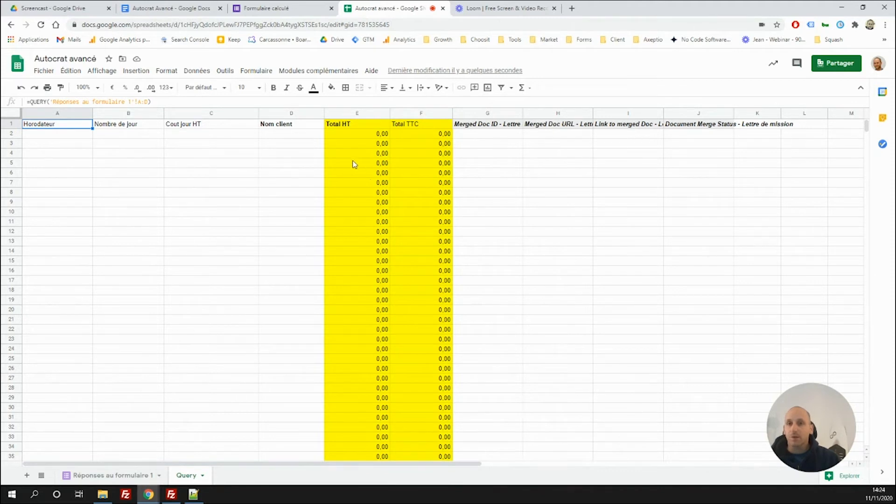
Submit the Formulaire calculé form with Nom client Test, Nombre de jour 5 and Cout jour HT 300
left_click(290, 7)
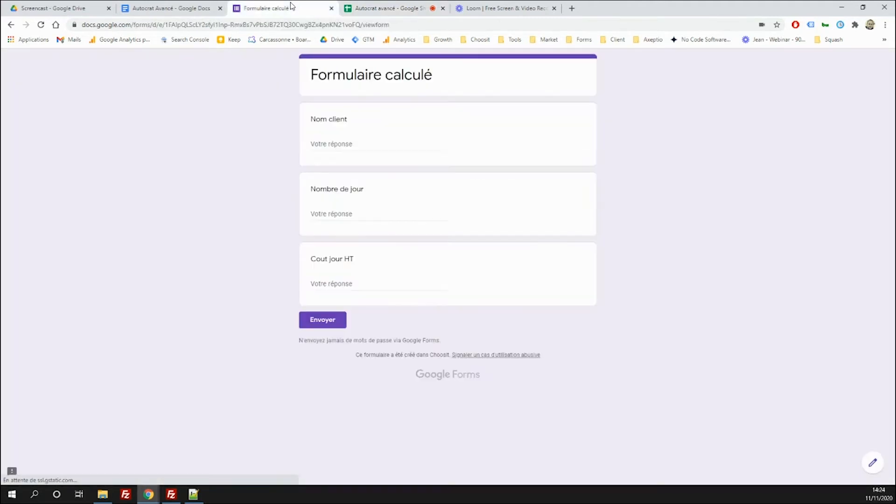
left_click(336, 142)
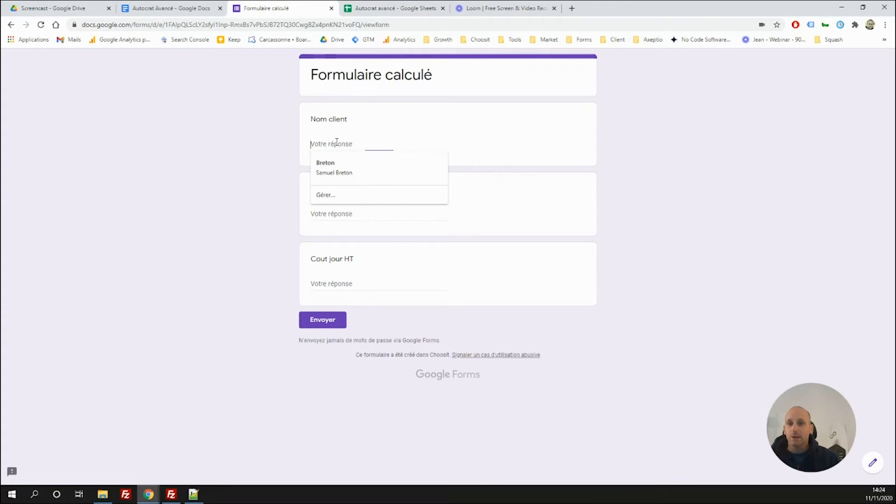
type("Test")
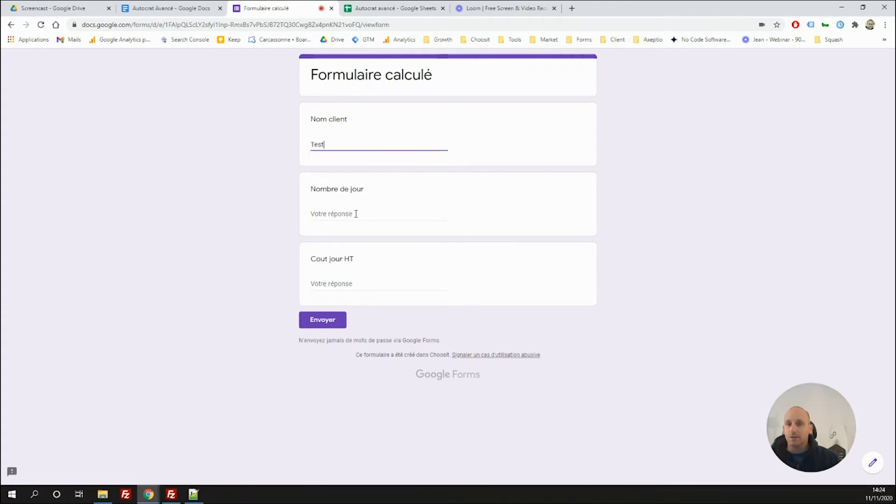
left_click(356, 213)
type("5")
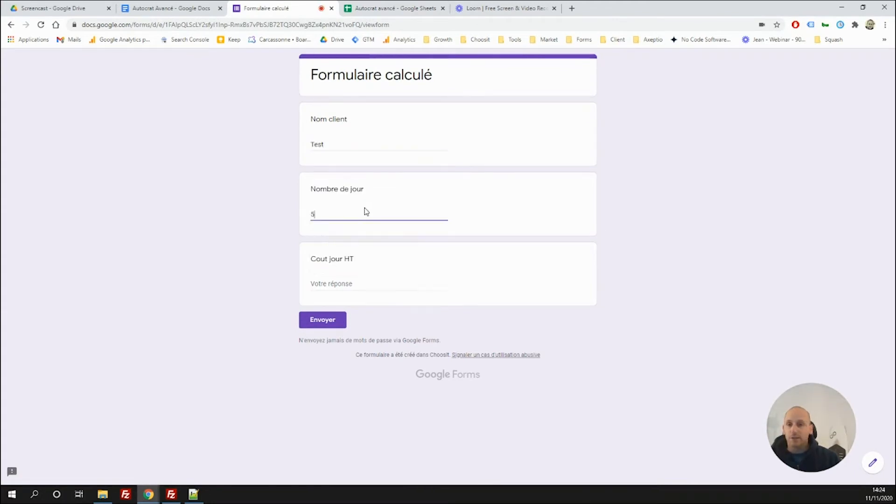
left_click(350, 288)
type("300")
left_click(377, 320)
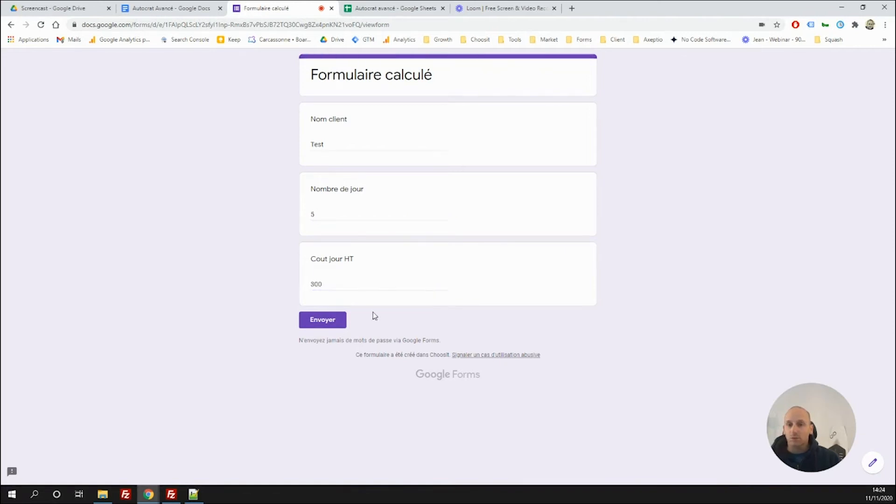
left_click(327, 320)
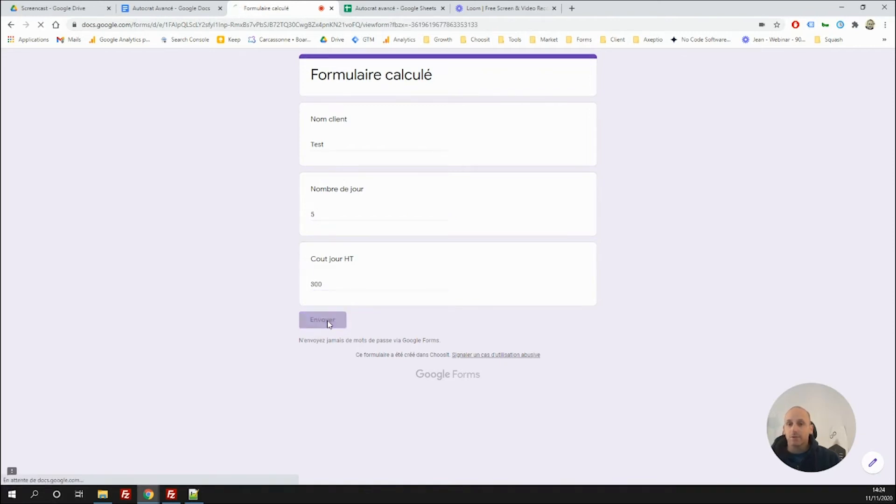
Examine the new response row in the Réponses au formulaire 1 sheet and the formula in cell E3
left_click(391, 8)
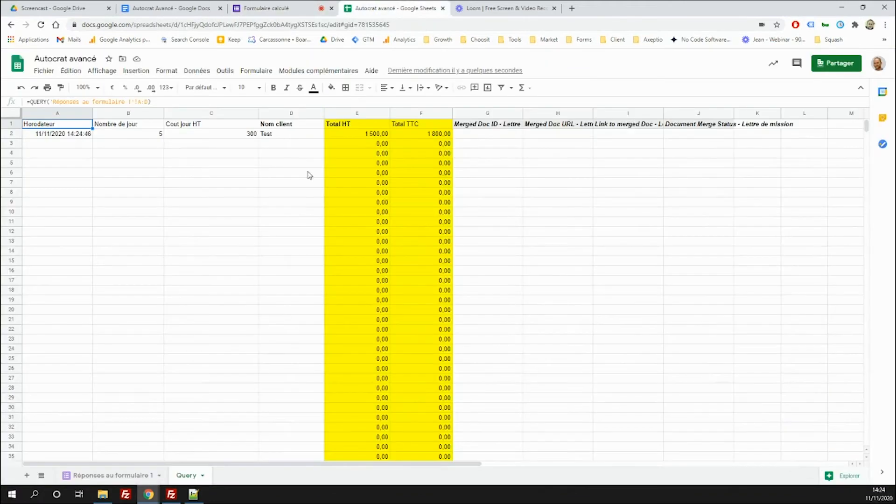
left_click(147, 475)
left_click_drag(72, 136, 240, 136)
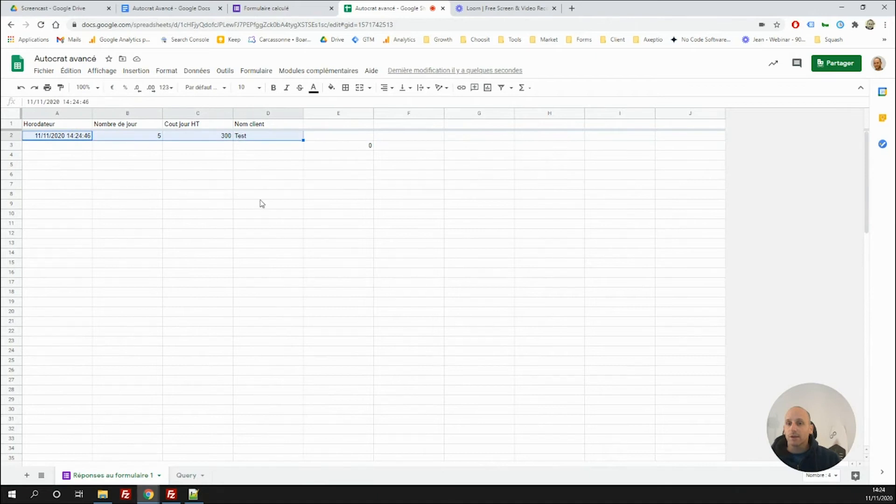
left_click(267, 186)
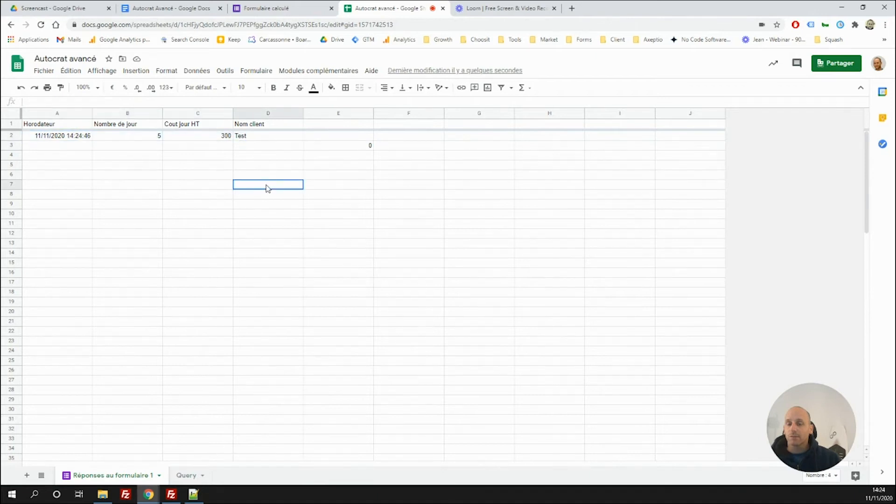
left_click(347, 149)
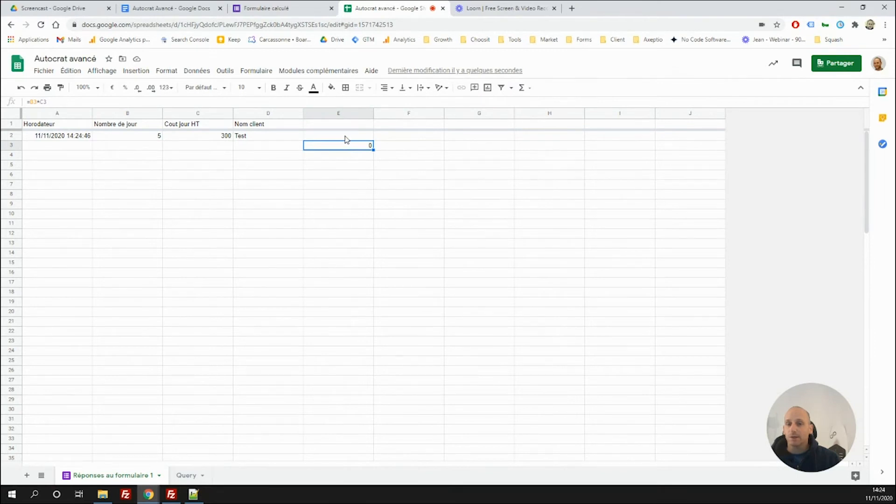
Inspect the Query sheet's formulas for Total HT and Total TTC in row 2 and for cell A1
left_click(186, 475)
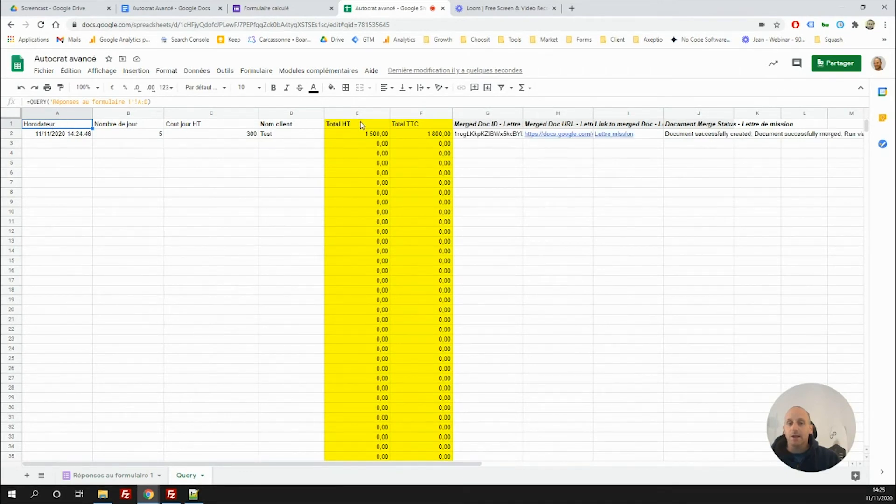
left_click(363, 136)
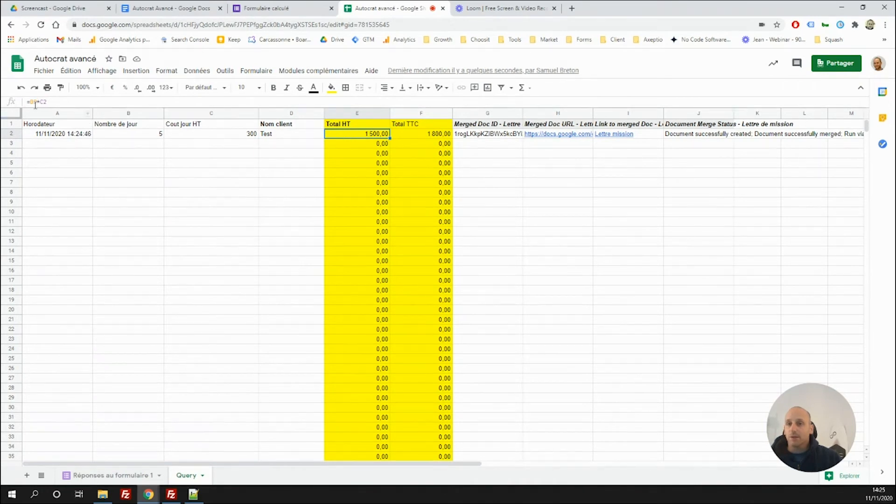
left_click(417, 137)
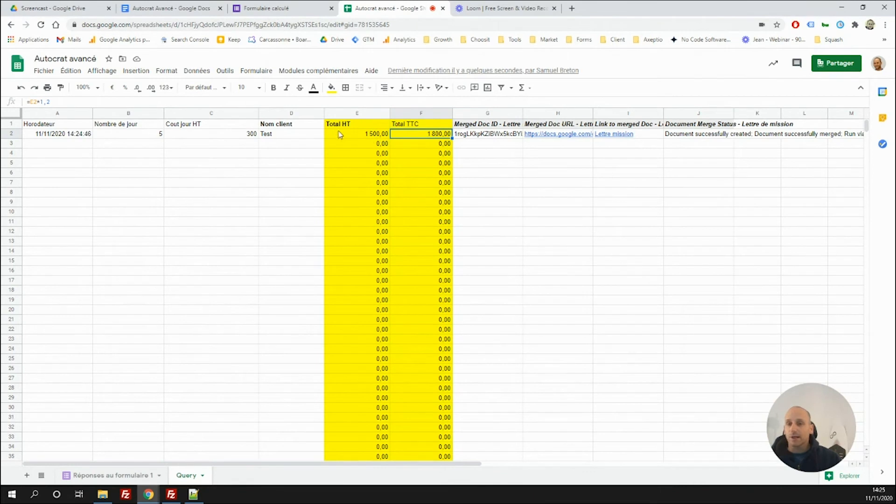
left_click(74, 127)
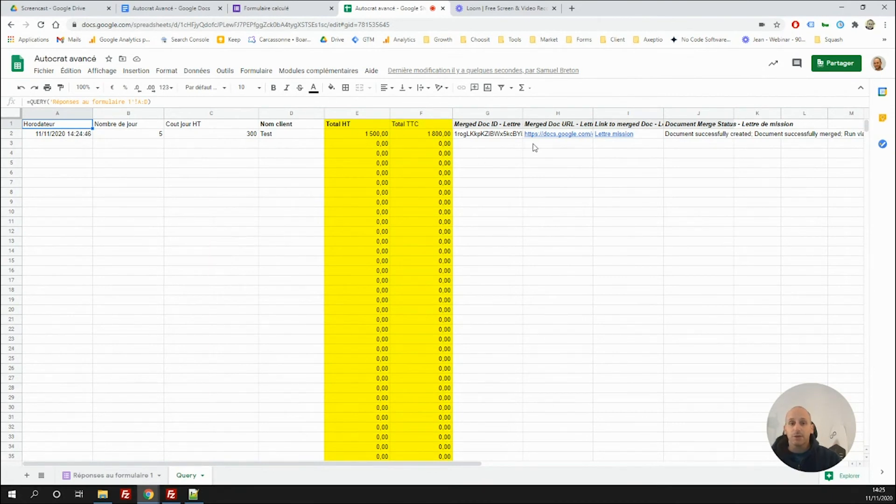
Open the merged Lettre mission document from row 2, zoom to 200%, and check its day count, daily cost and both totals
left_click(546, 135)
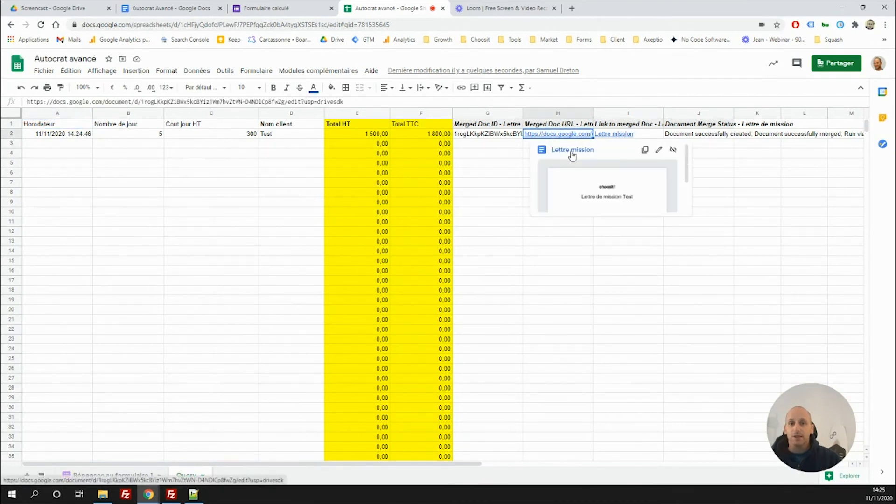
left_click(572, 150)
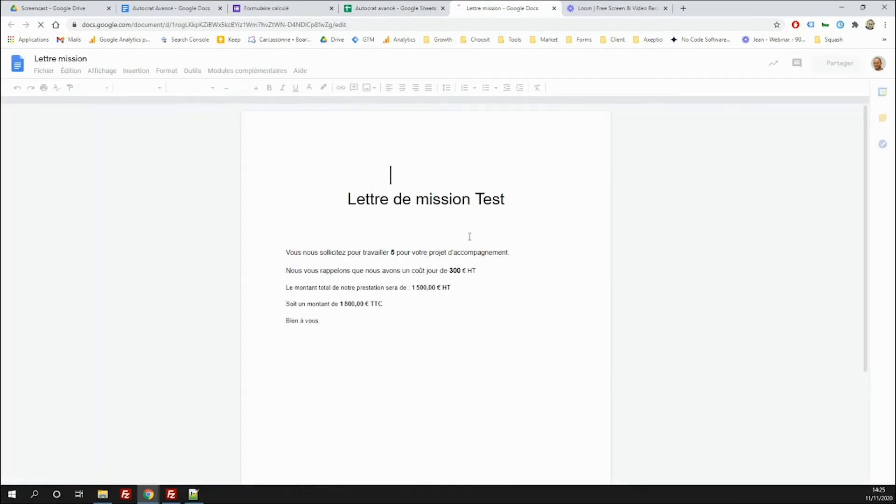
left_click(109, 88)
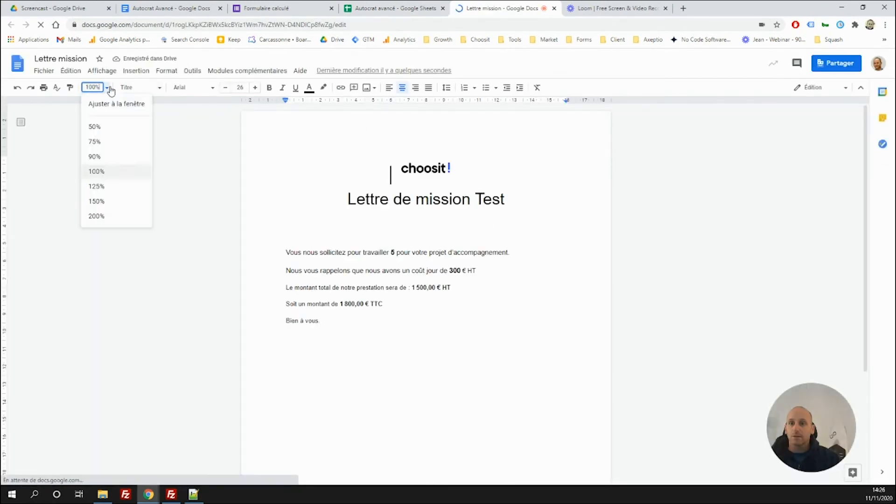
left_click(111, 216)
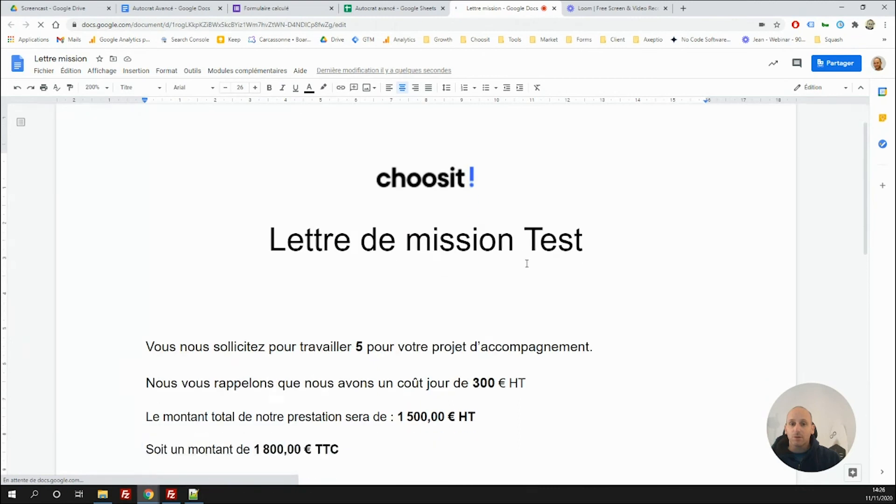
scroll(526, 263, "down", 3)
double_click(359, 211)
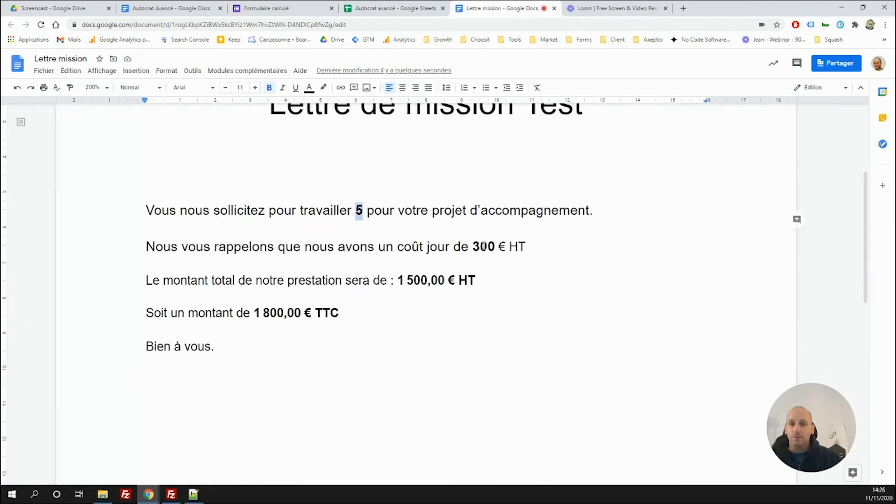
left_click_drag(472, 246, 488, 249)
left_click_drag(407, 280, 422, 280)
left_click_drag(254, 313, 269, 312)
Review the Nombre de jour, Cout jour HT and Total HT placeholders in the Autocrat Avancé template document
left_click(193, 10)
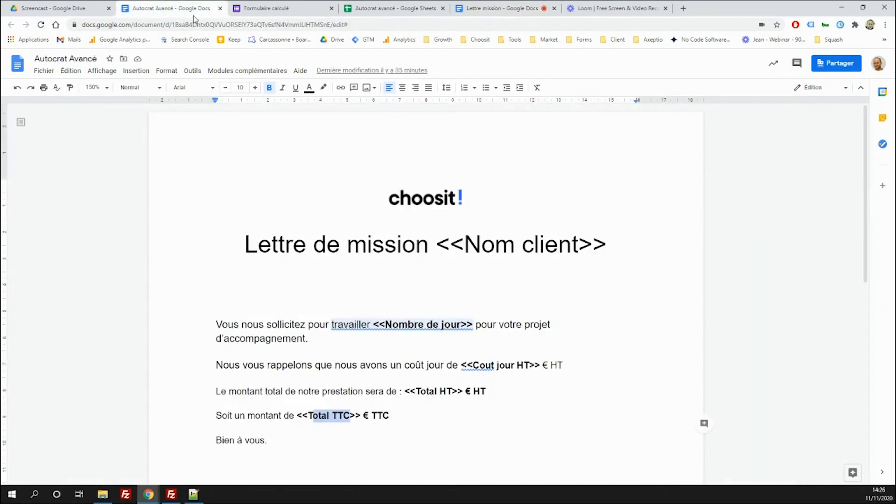
scroll(490, 280, "down", 2)
left_click(380, 220)
left_click(384, 232)
left_click(476, 272)
left_click(440, 297)
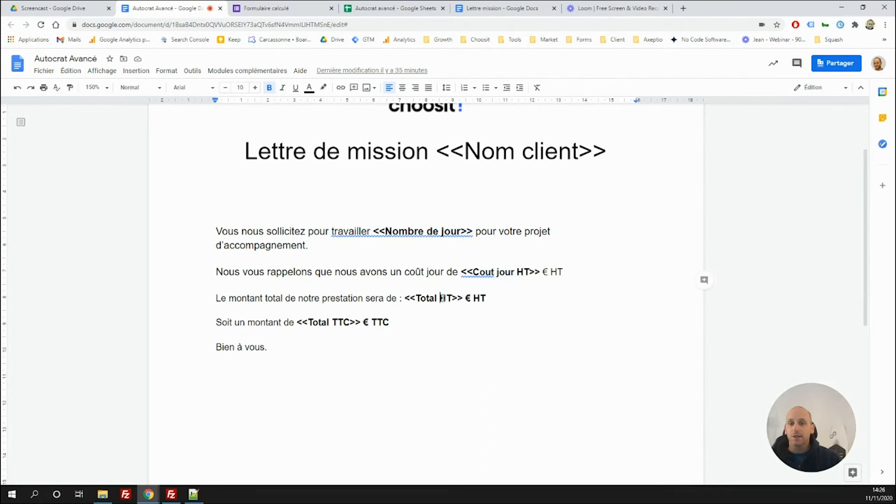
Compare the template placeholders with the Total HT and Total TTC columns in the Query sheet
left_click(403, 9)
left_click(362, 114)
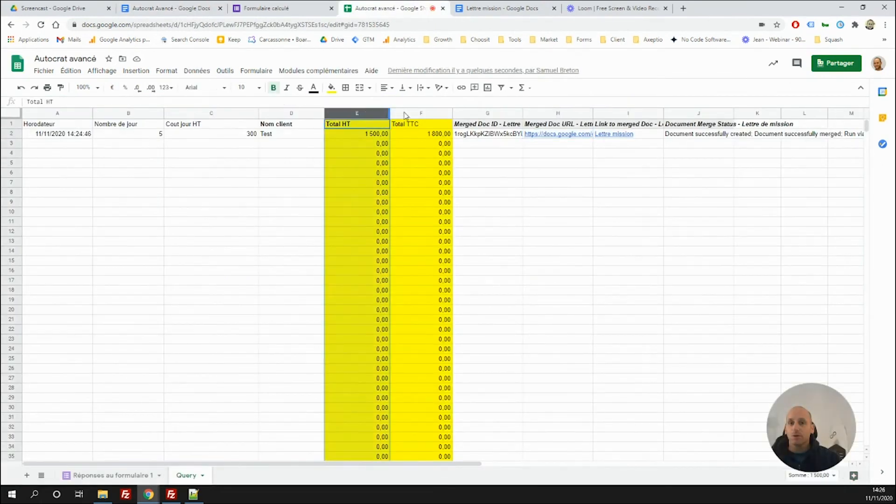
left_click(414, 114)
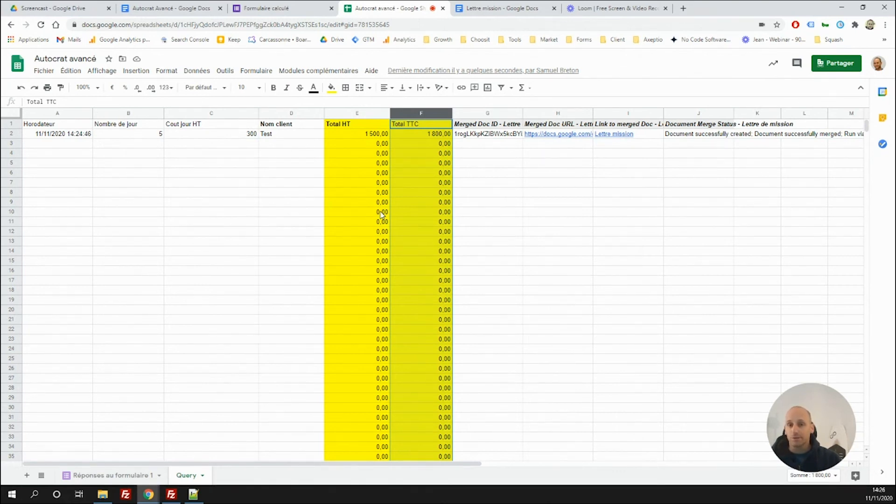
Launch the Autocrat add-on and edit the Lettre de mission job, advancing to the source data mapping stage
left_click(316, 73)
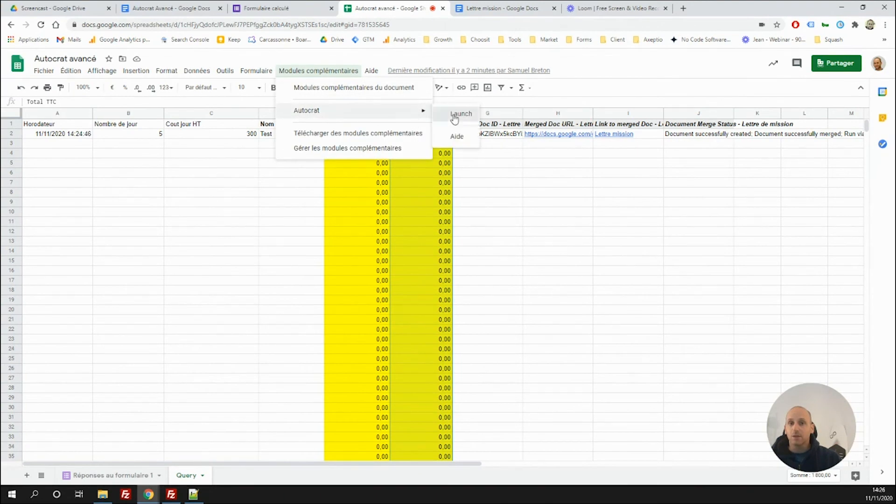
left_click(455, 119)
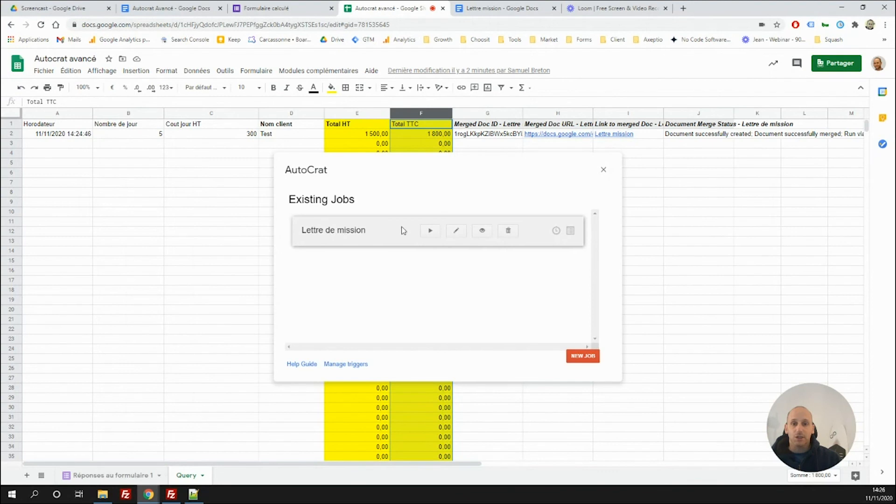
left_click(456, 234)
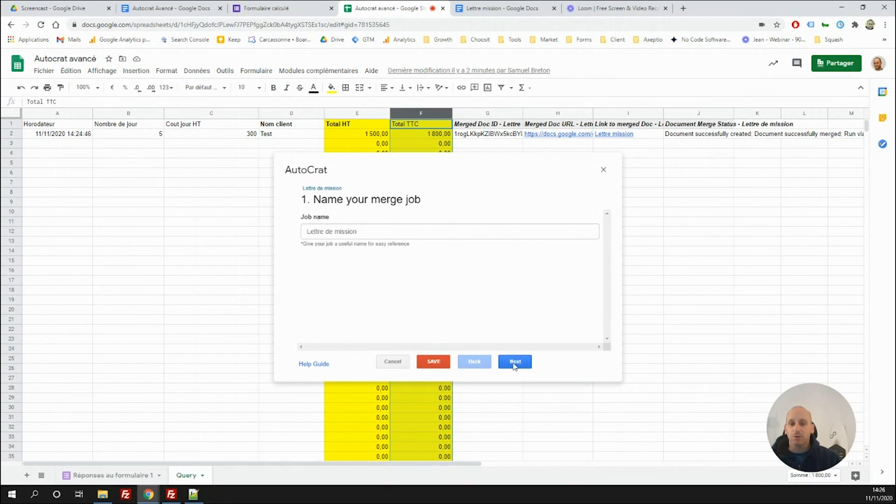
left_click(514, 362)
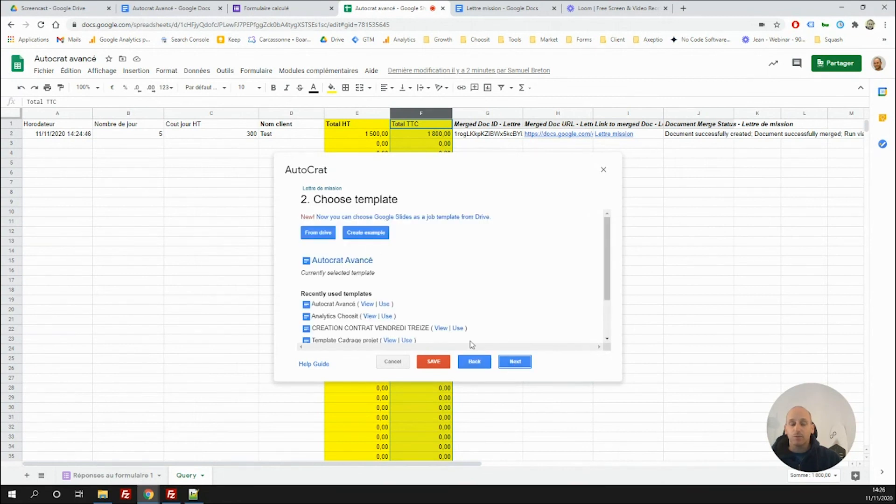
left_click(515, 362)
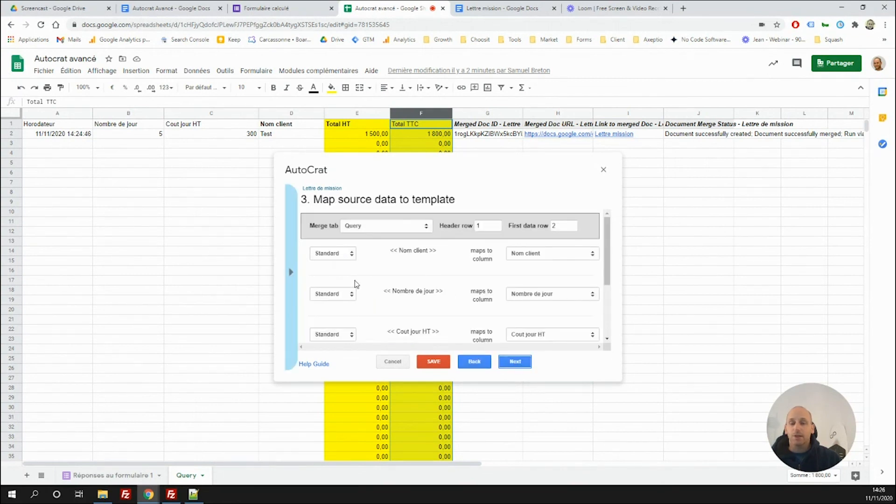
Review the job's merge tab and the column mapped to each template placeholder, down to Total TTC
left_click(391, 226)
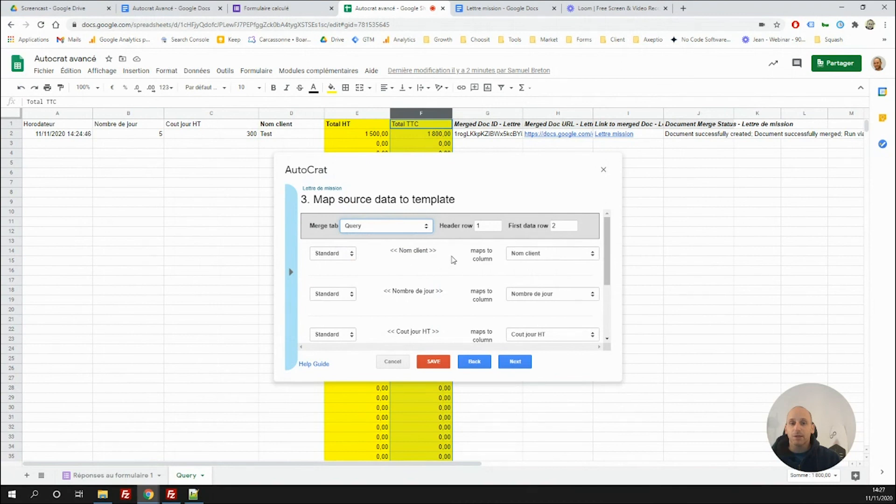
scroll(511, 266, "down", 2)
scroll(532, 275, "down", 1)
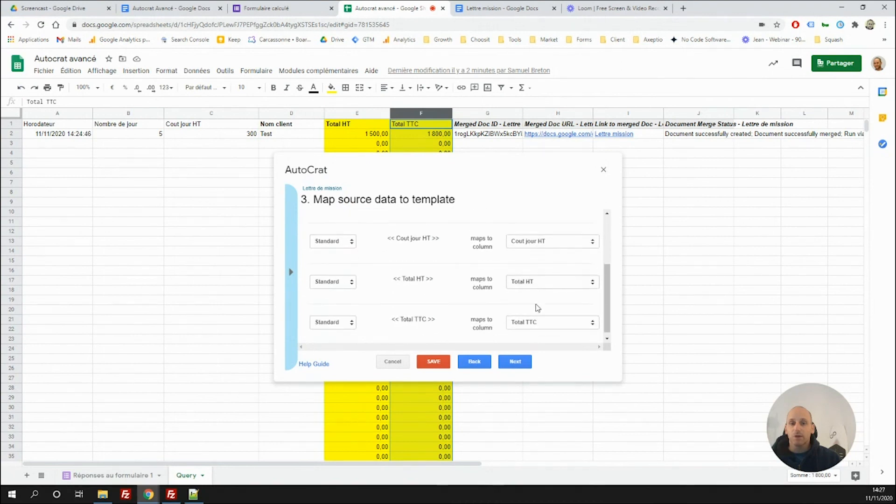